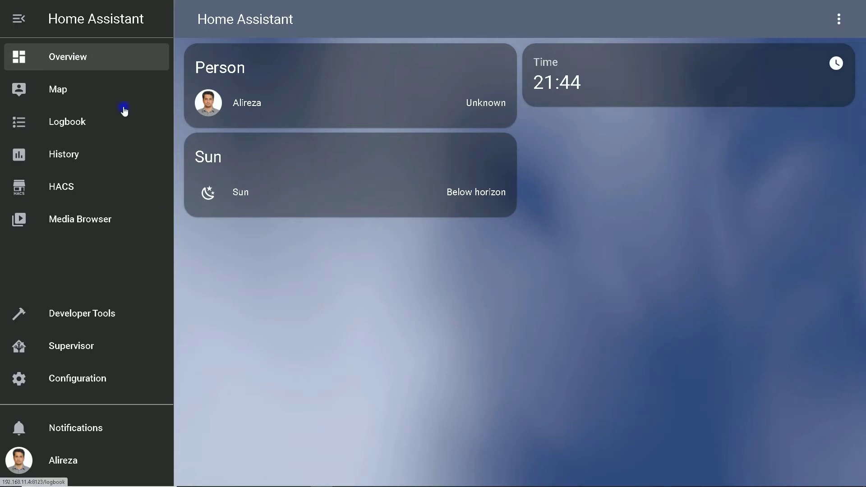
# Step: Delete the HACS integration card from Configuration > Integrations and dismiss the restart-required notice
pyautogui.click(80, 382)
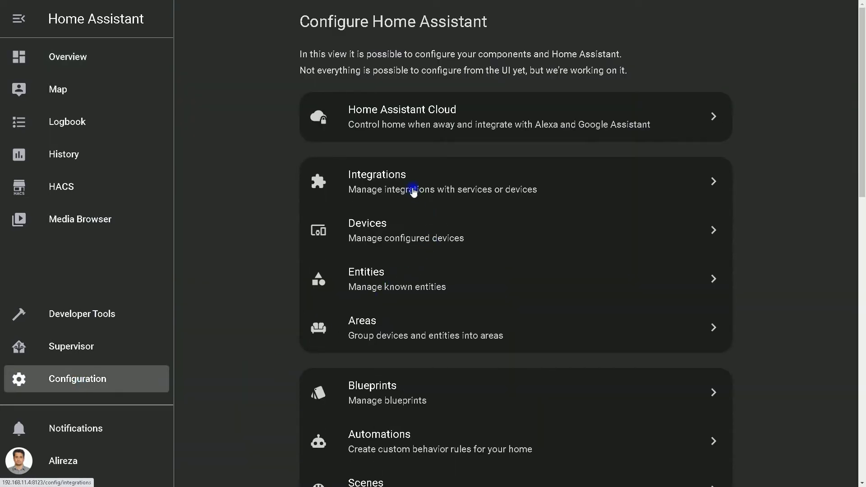
pyautogui.click(413, 191)
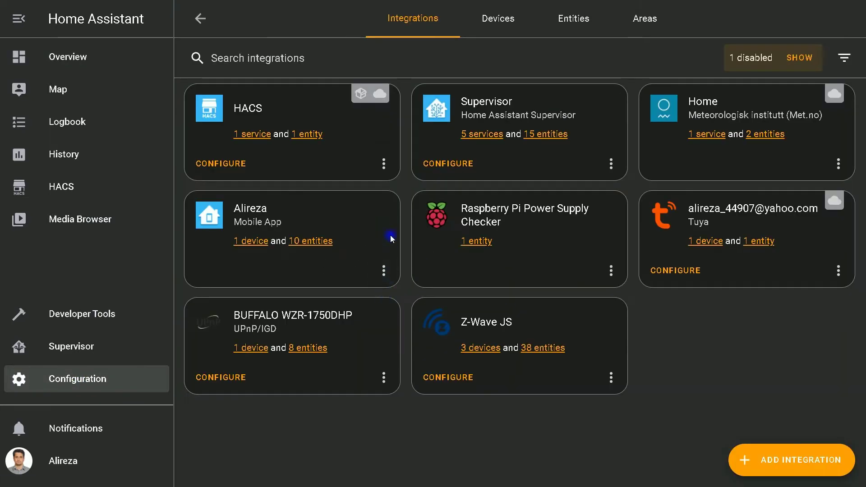
pyautogui.click(388, 165)
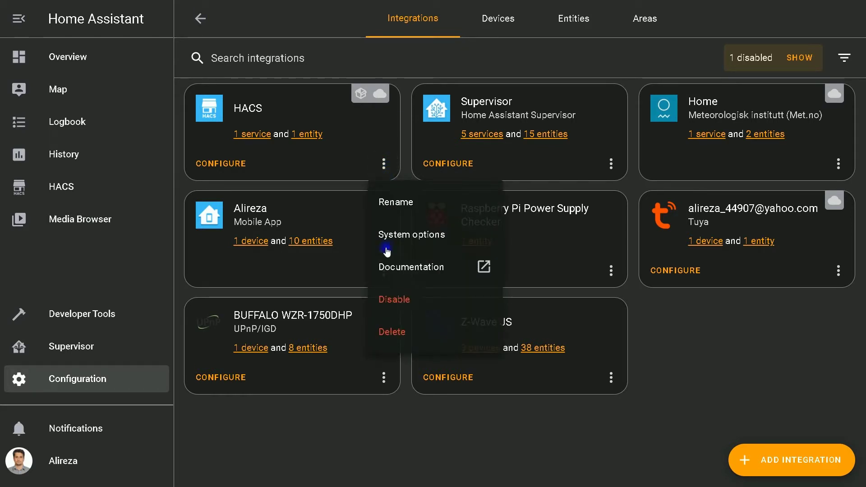
pyautogui.click(398, 332)
pyautogui.click(540, 294)
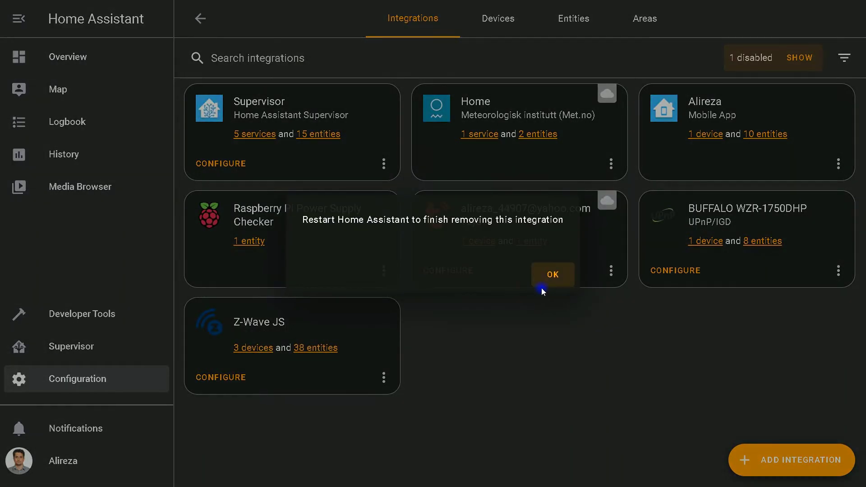
pyautogui.click(550, 283)
pyautogui.click(550, 283)
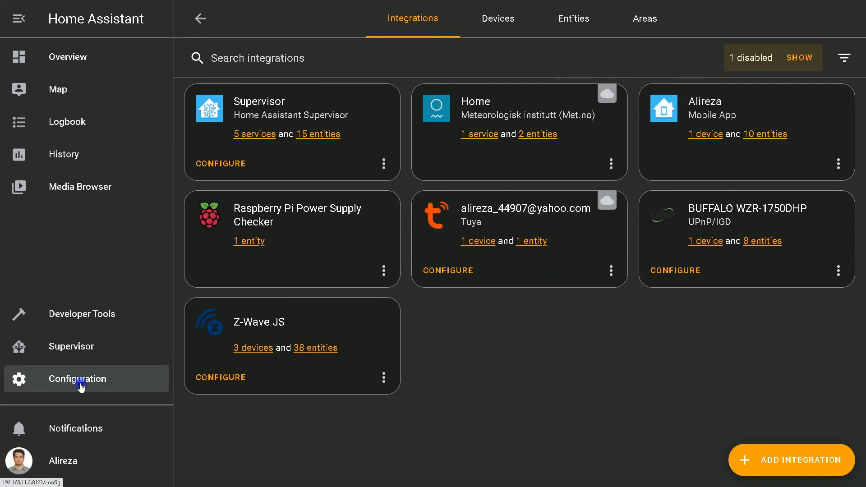
# Step: Restart the Home Assistant server from Configuration > Server Controls, confirming the restart twice
pyautogui.click(80, 386)
pyautogui.scroll(-6, 396, 318)
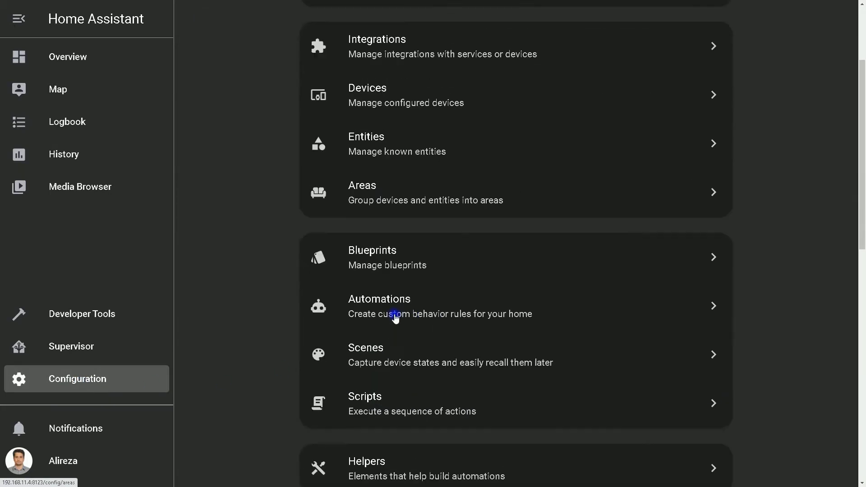
pyautogui.scroll(-10, 395, 318)
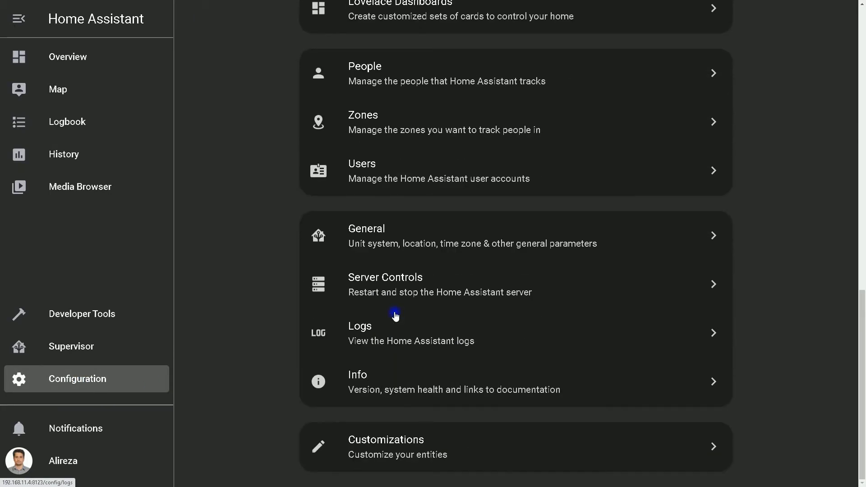
pyautogui.click(380, 292)
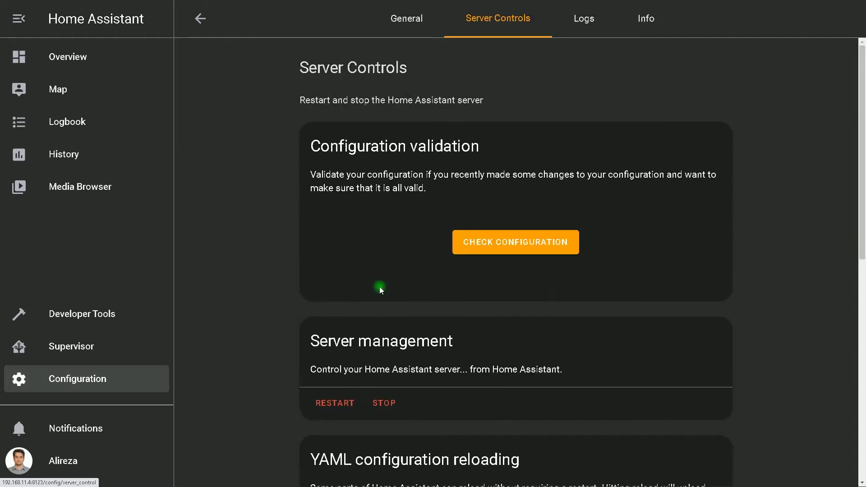
pyautogui.click(336, 403)
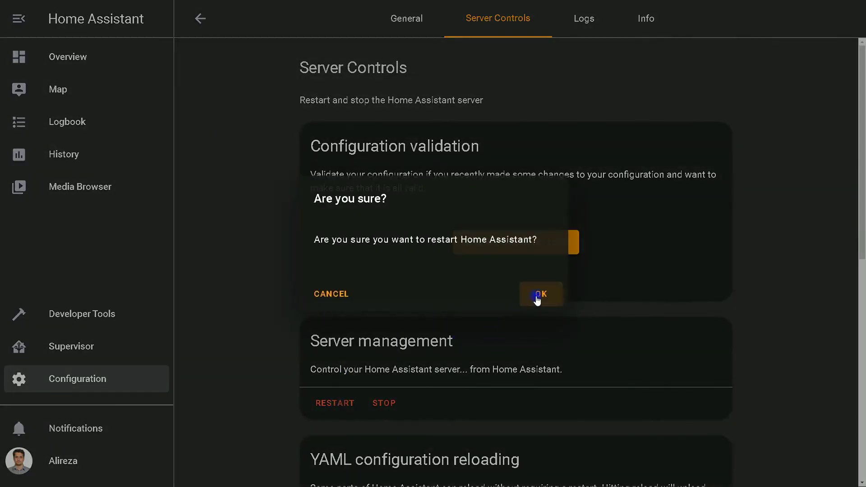
pyautogui.click(536, 298)
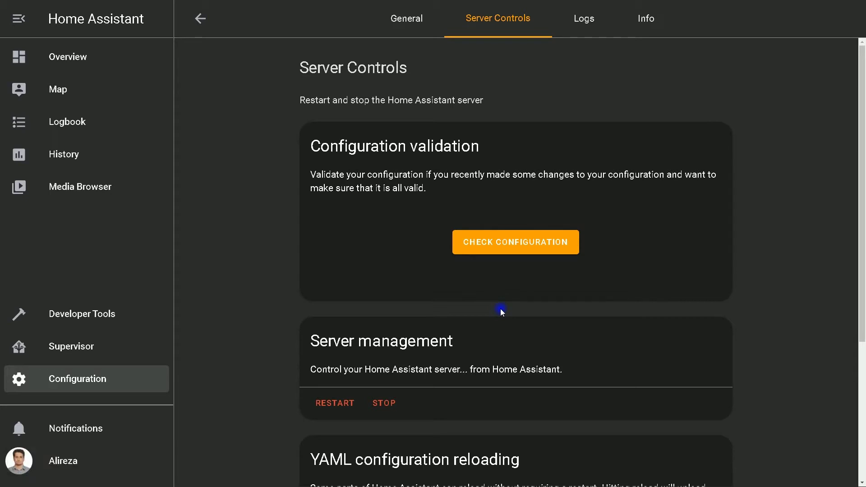
pyautogui.click(341, 408)
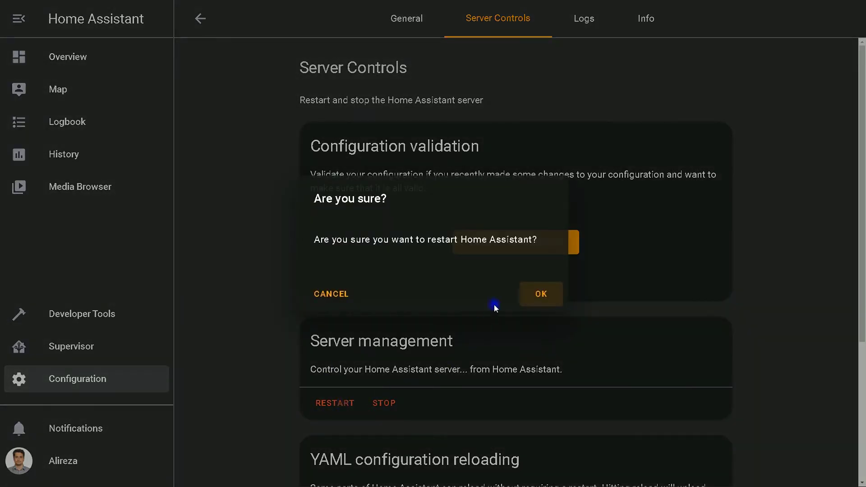
pyautogui.click(540, 295)
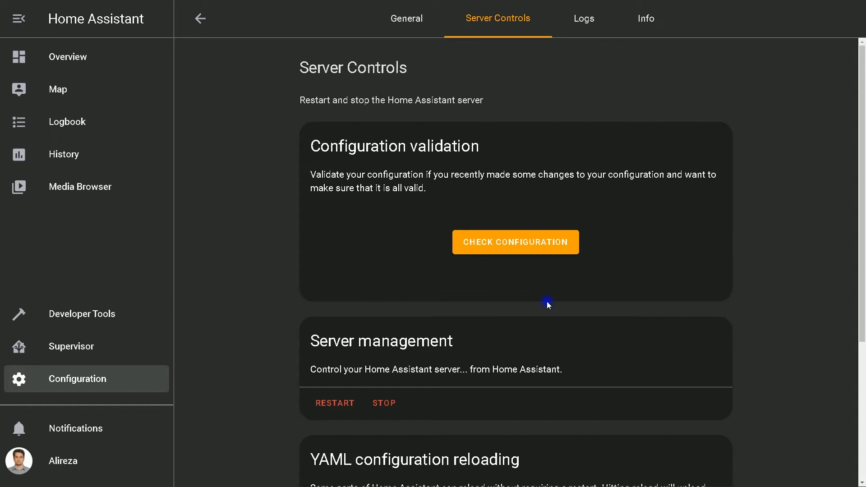
# Step: Launch WinSCP and log in over SCP to 192.168.11.4 as root with the account password
pyautogui.press('super')
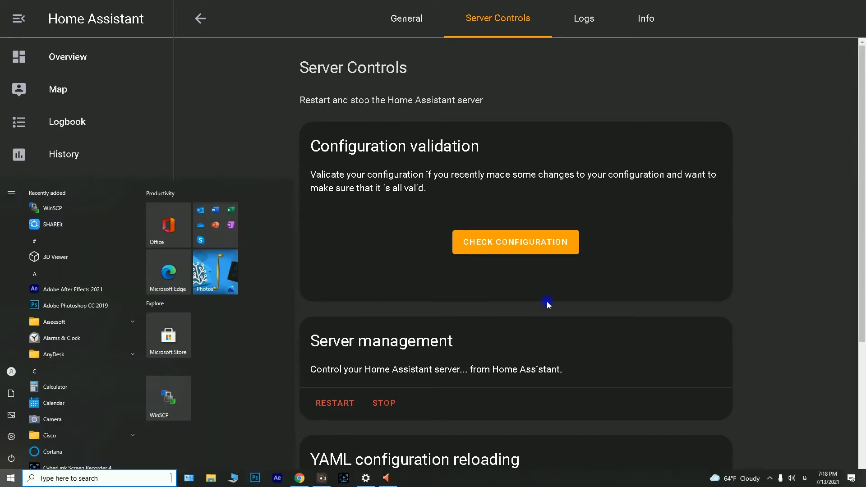
pyautogui.click(162, 401)
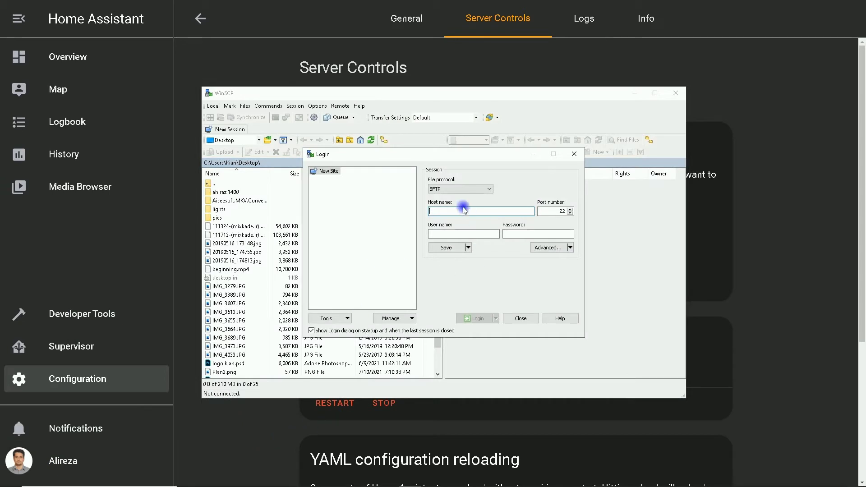
pyautogui.click(458, 190)
pyautogui.click(443, 200)
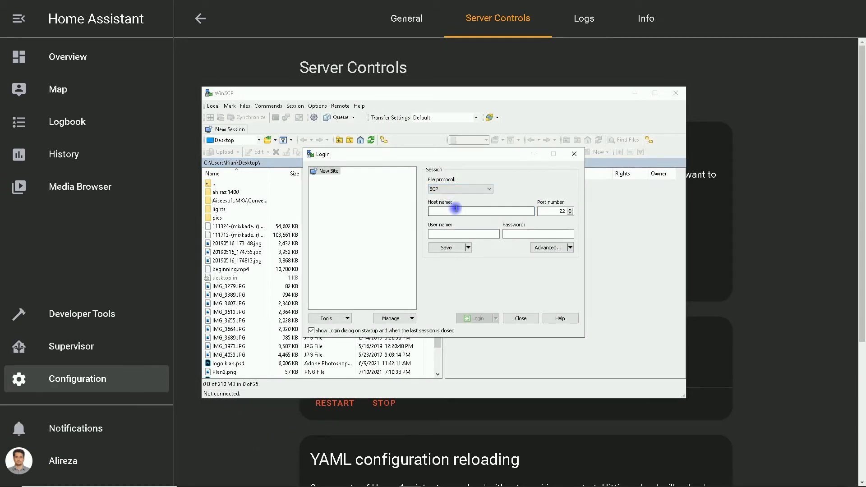
pyautogui.click(456, 209)
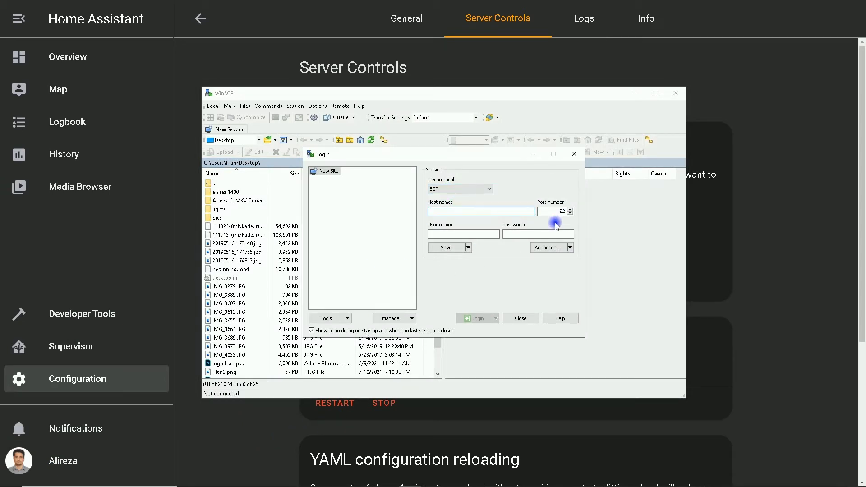
pyautogui.write('192.168.11.4')
pyautogui.press('Tab')
pyautogui.write('root')
pyautogui.press('Tab')
pyautogui.write('*************')
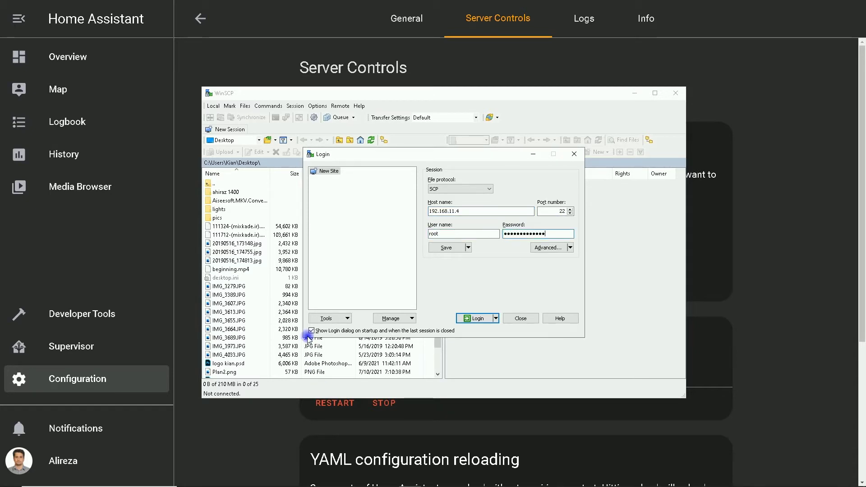
pyautogui.click(474, 317)
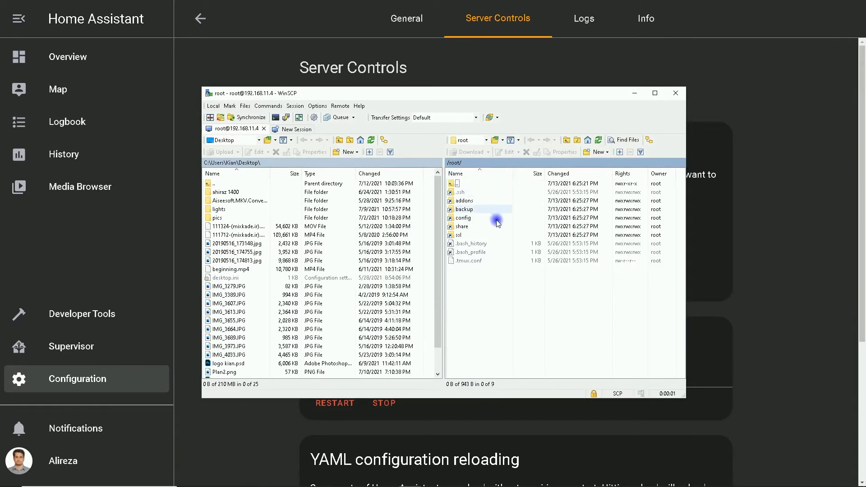
# Step: Navigate the remote panel to /config/custom_components
pyautogui.doubleClick(457, 182)
pyautogui.click(464, 219)
pyautogui.click(479, 255)
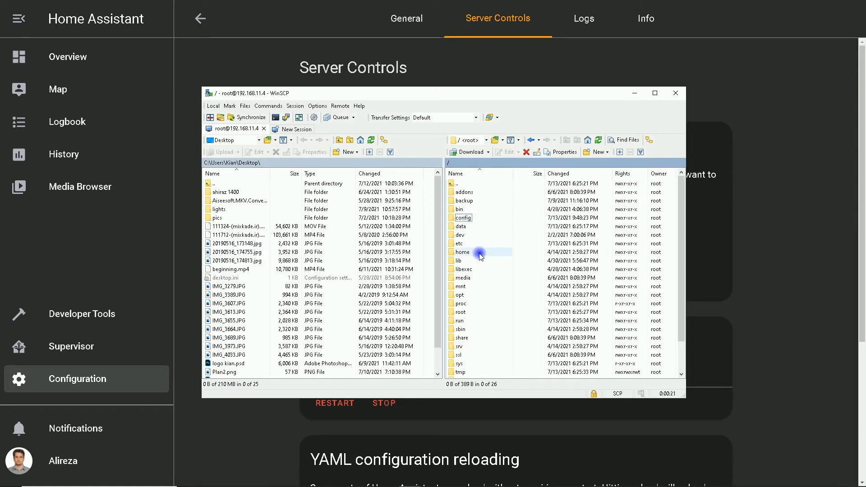
pyautogui.click(464, 218)
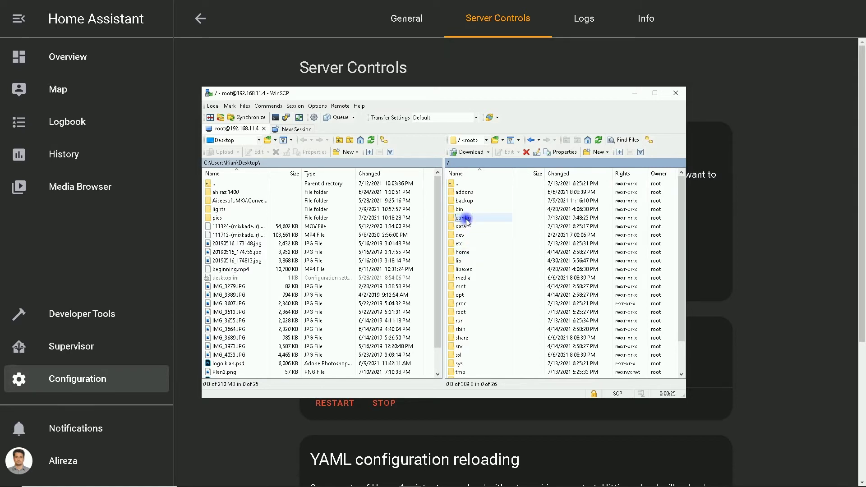
pyautogui.doubleClick(464, 219)
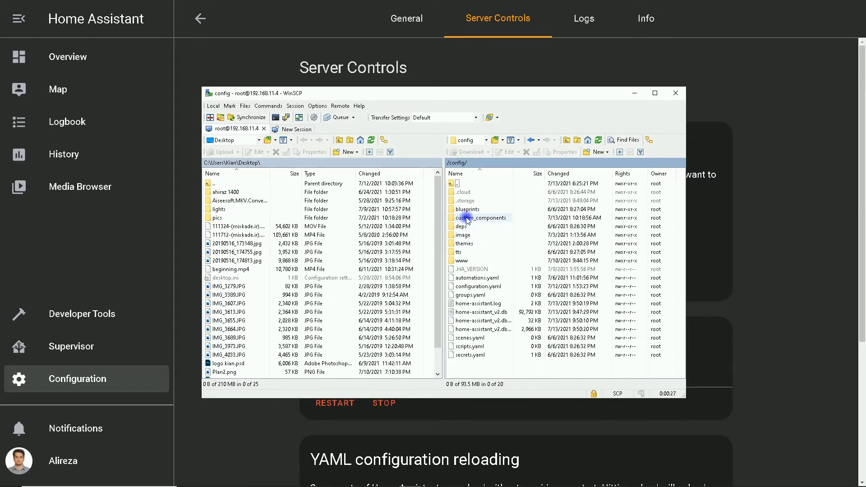
pyautogui.doubleClick(468, 219)
# Step: Delete the hacs folder from custom_components, leaving only localtuya
pyautogui.click(460, 193)
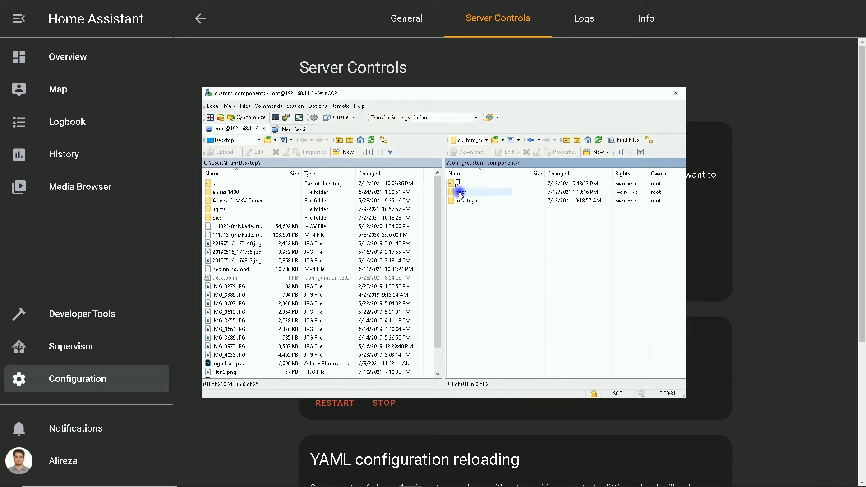
pyautogui.click(460, 193)
pyautogui.click(461, 194)
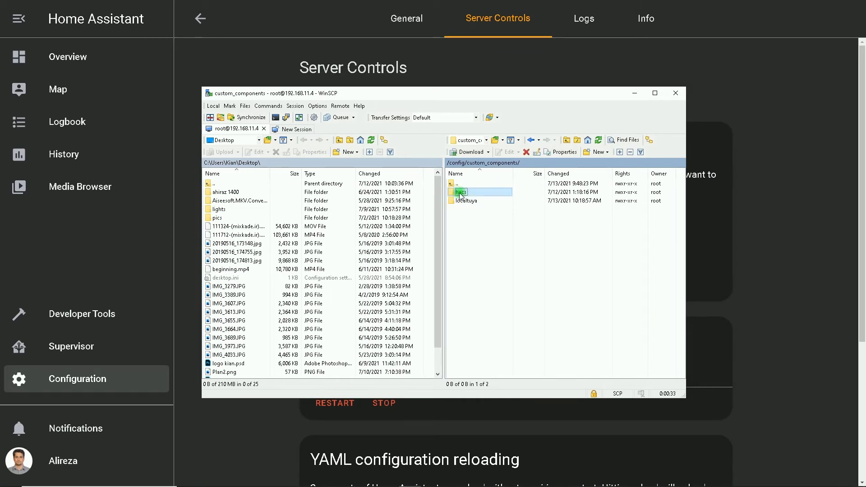
pyautogui.rightClick(460, 193)
pyautogui.click(475, 246)
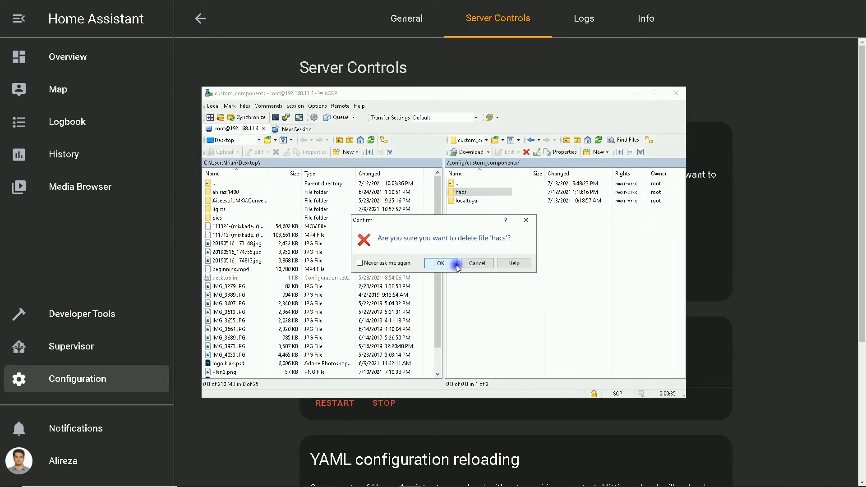
pyautogui.click(455, 266)
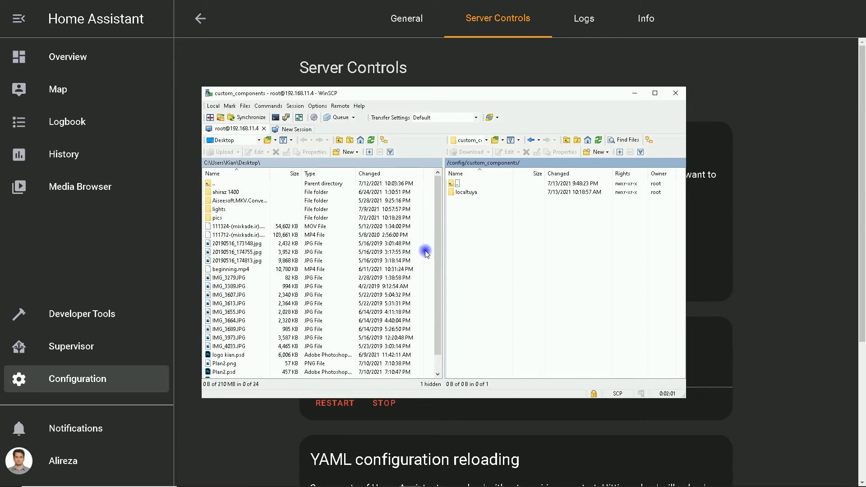
# Step: Navigate the remote panel back up to the /config/ folder
pyautogui.doubleClick(458, 185)
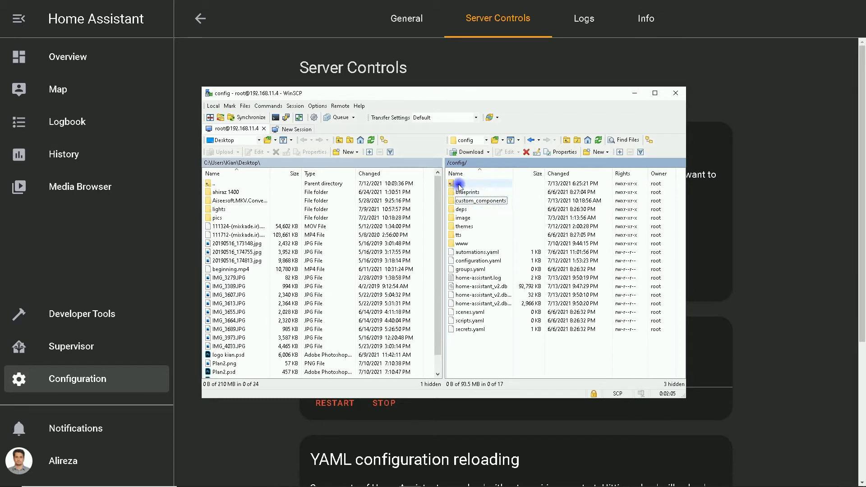
pyautogui.doubleClick(458, 185)
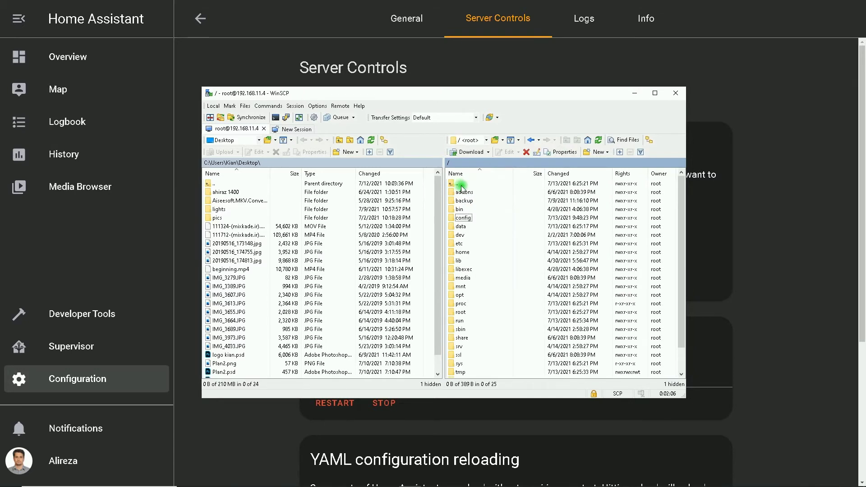
pyautogui.doubleClick(464, 217)
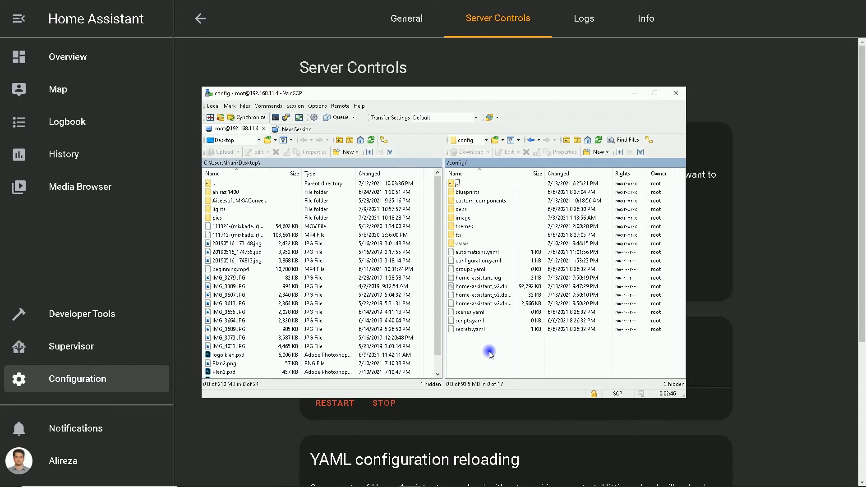
# Step: Enable Show hidden files under Options > Preferences > Panels
pyautogui.click(317, 106)
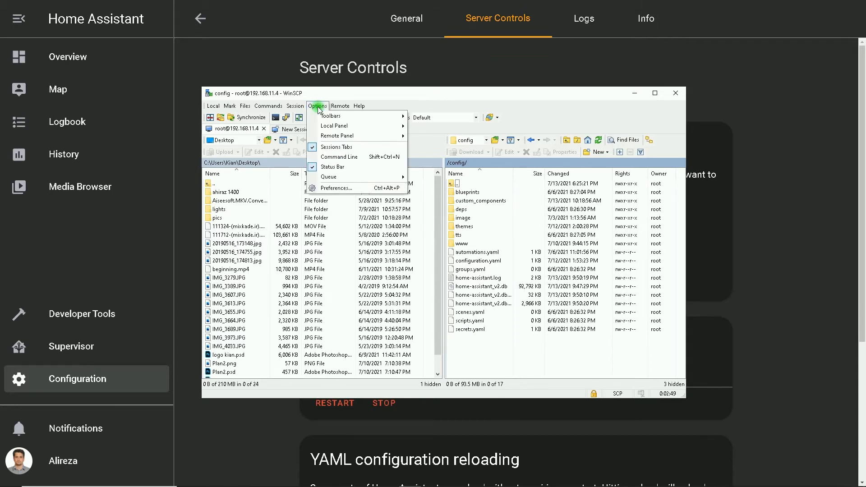
pyautogui.click(343, 187)
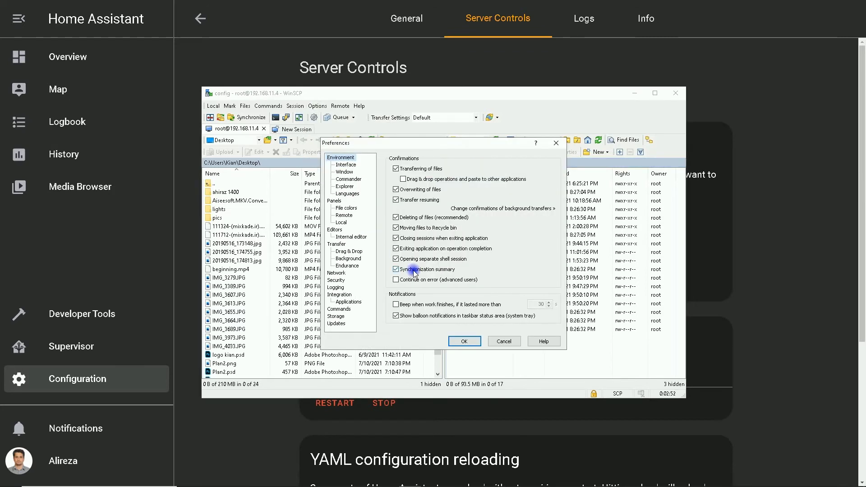
pyautogui.click(333, 201)
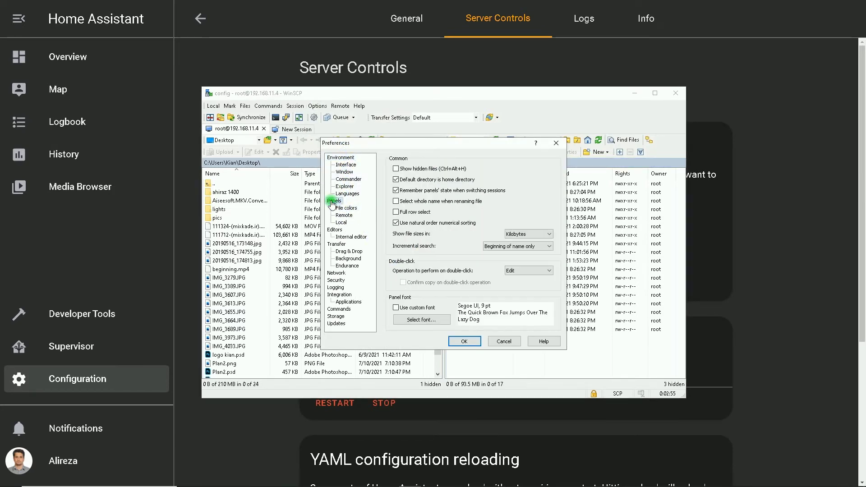
pyautogui.click(396, 169)
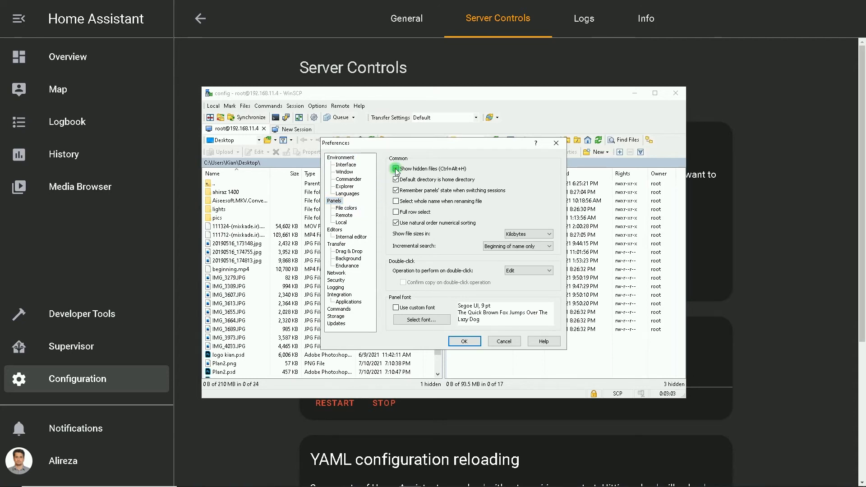
pyautogui.click(463, 342)
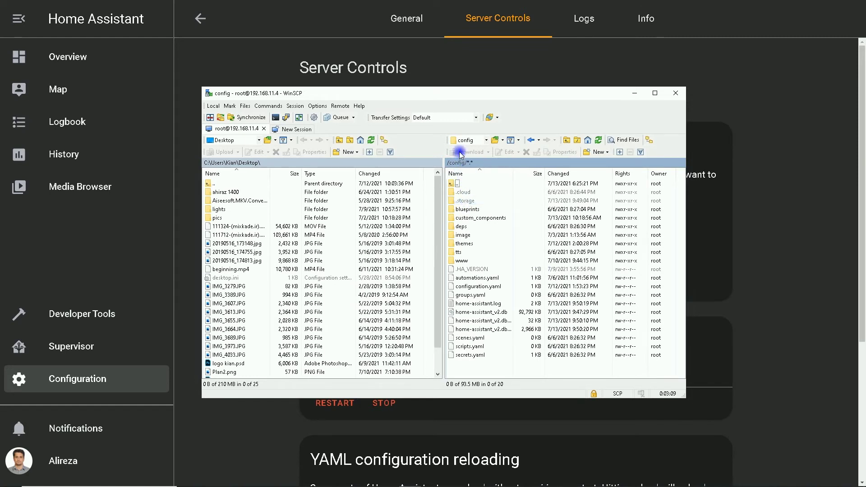
# Step: Open /config/.storage and delete the hacs folder there
pyautogui.doubleClick(464, 201)
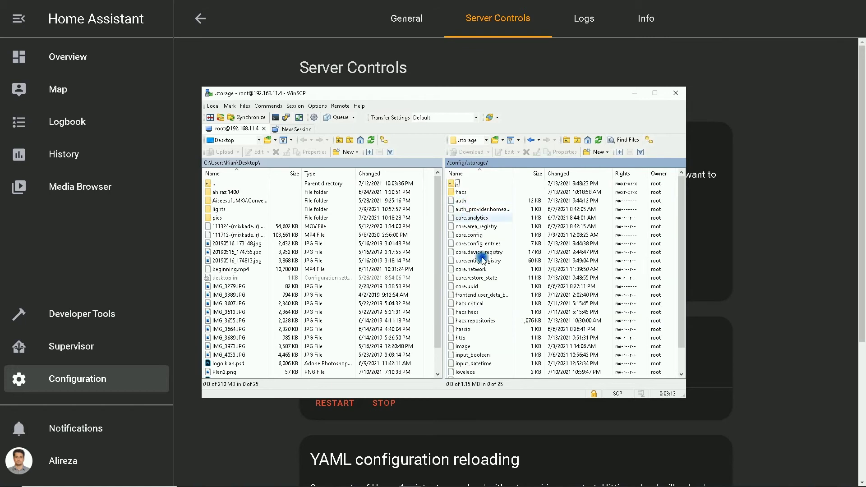
pyautogui.rightClick(458, 194)
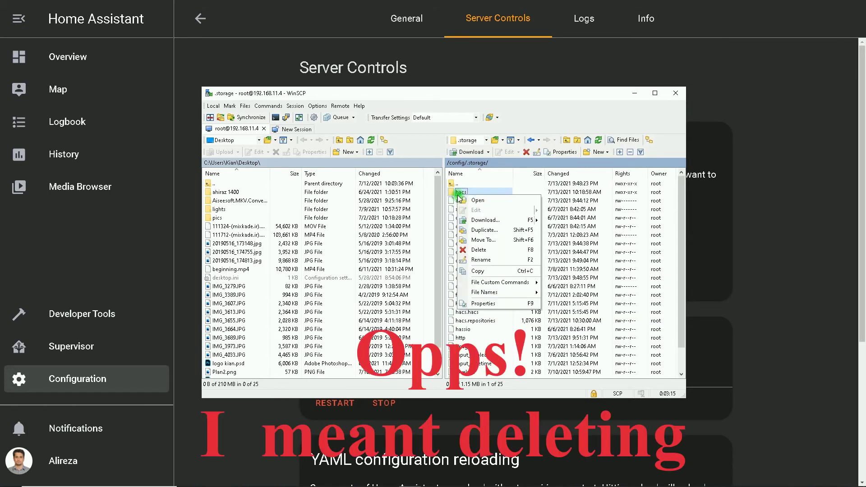
pyautogui.click(479, 249)
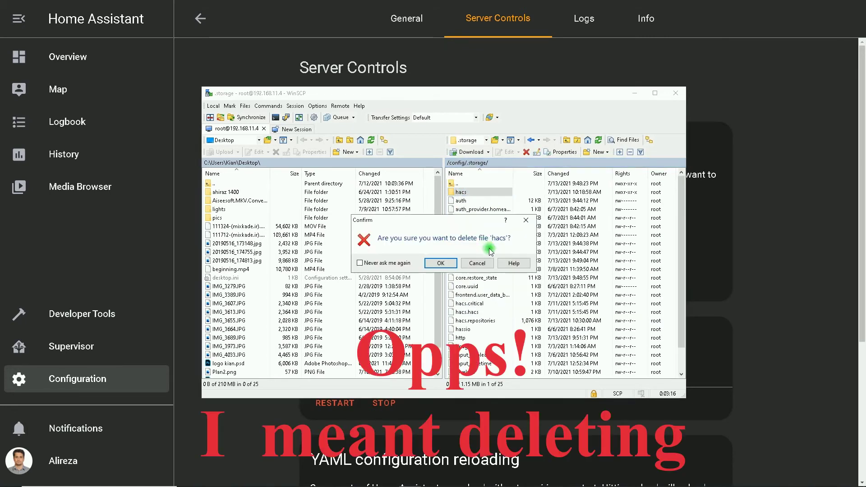
pyautogui.click(441, 263)
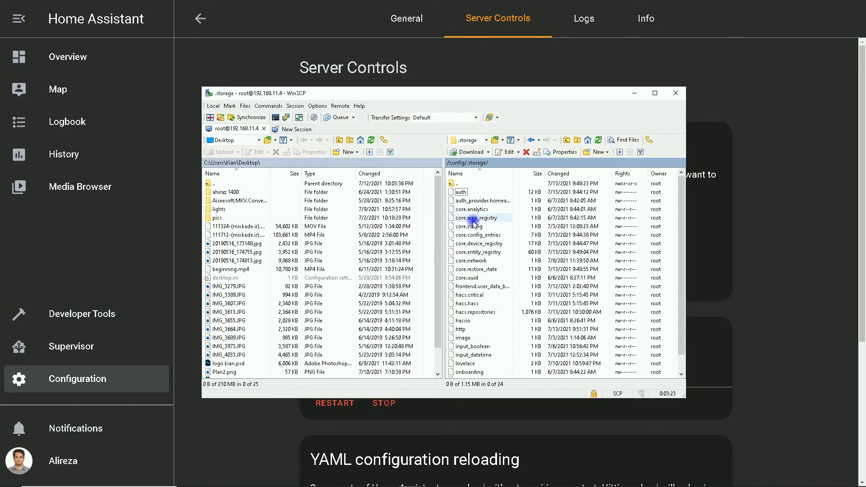
# Step: Delete the hacs.critical, hacs.hacs and hacs.repositories files from .storage
pyautogui.click(468, 296)
pyautogui.keyDown('ctrl'); pyautogui.click(468, 304); pyautogui.keyUp('ctrl')
pyautogui.keyDown('ctrl'); pyautogui.click(467, 312); pyautogui.keyUp('ctrl')
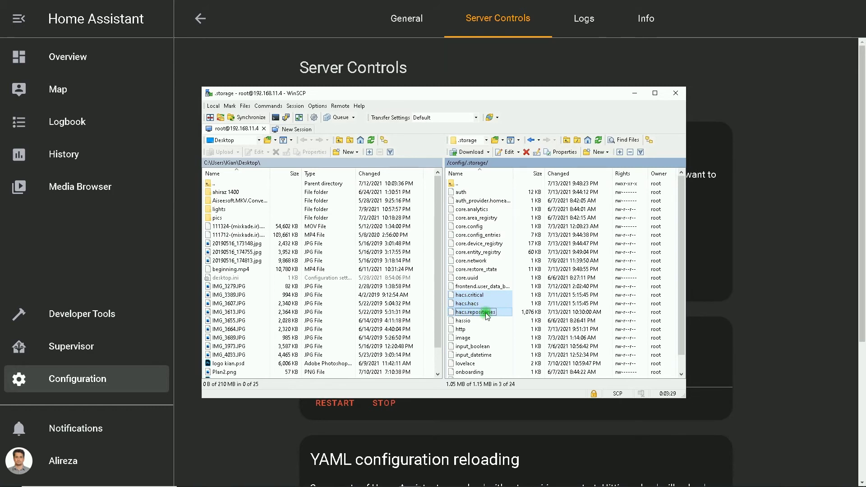
pyautogui.rightClick(485, 313)
pyautogui.click(512, 368)
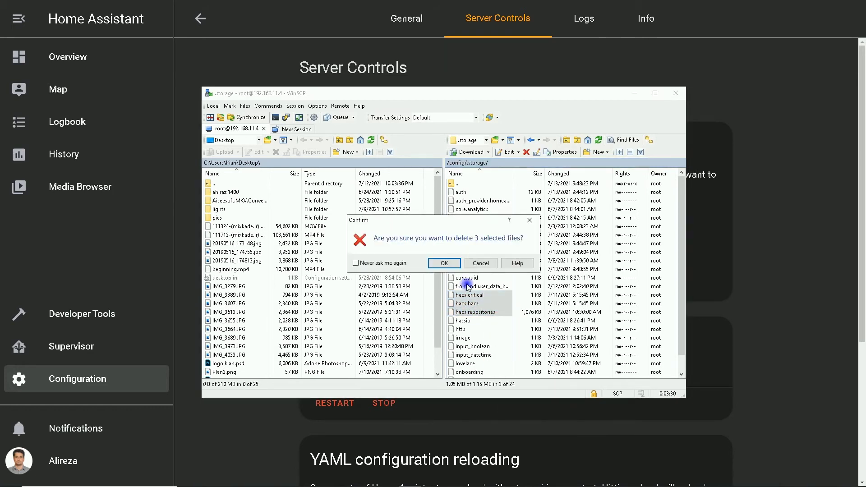
pyautogui.click(447, 262)
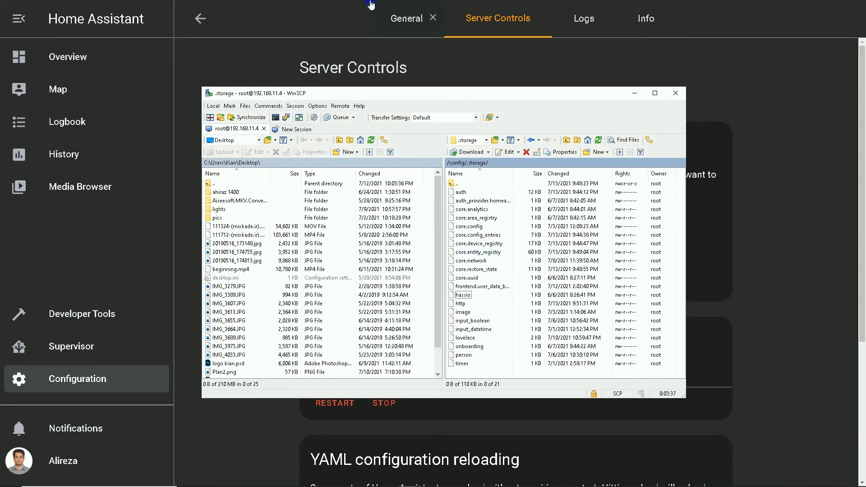
# Step: Back in the browser, restart the Home Assistant server from Server Controls and confirm
pyautogui.click(315, 30)
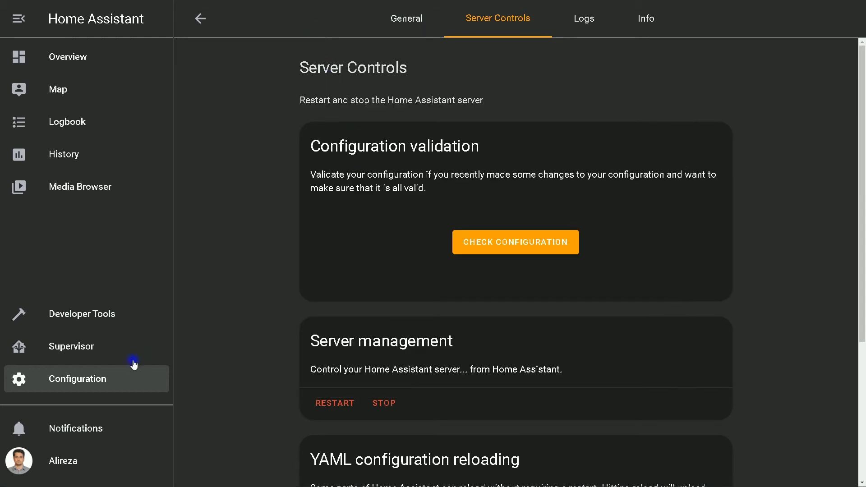
pyautogui.click(334, 404)
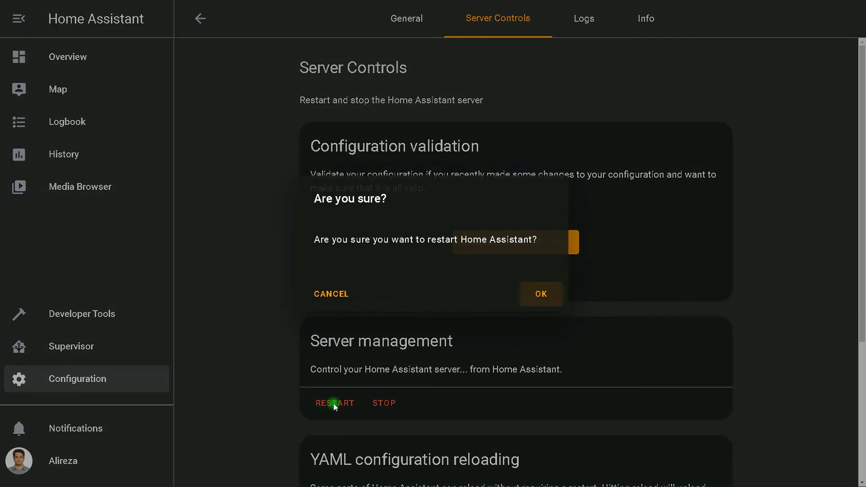
pyautogui.click(537, 291)
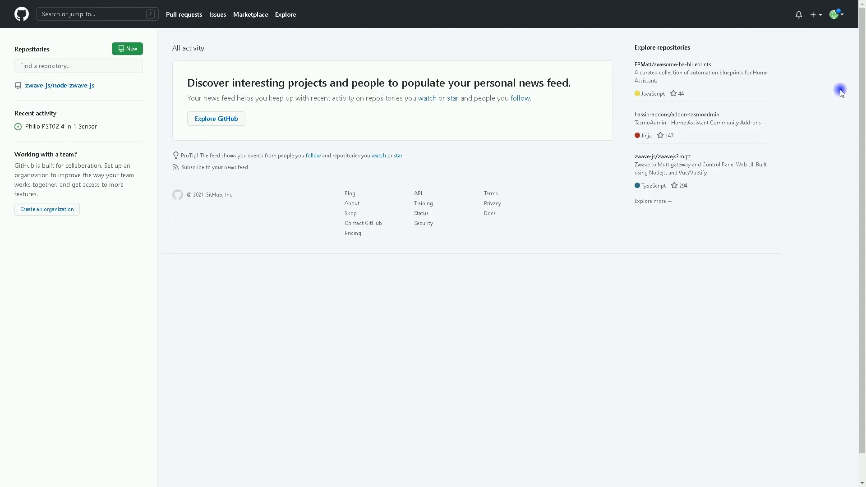
# Step: Open GitHub Settings > Applications > Authorized OAuth Apps, showing GeeksforGeeks and HACS
pyautogui.click(836, 17)
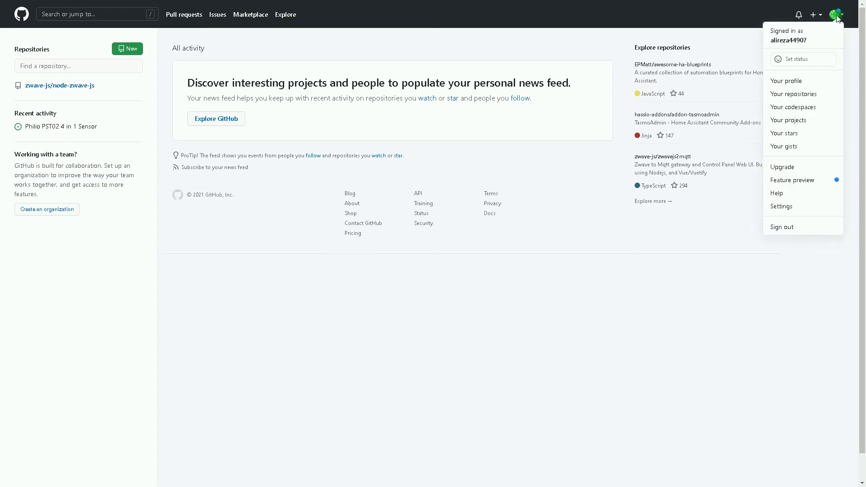
pyautogui.click(796, 210)
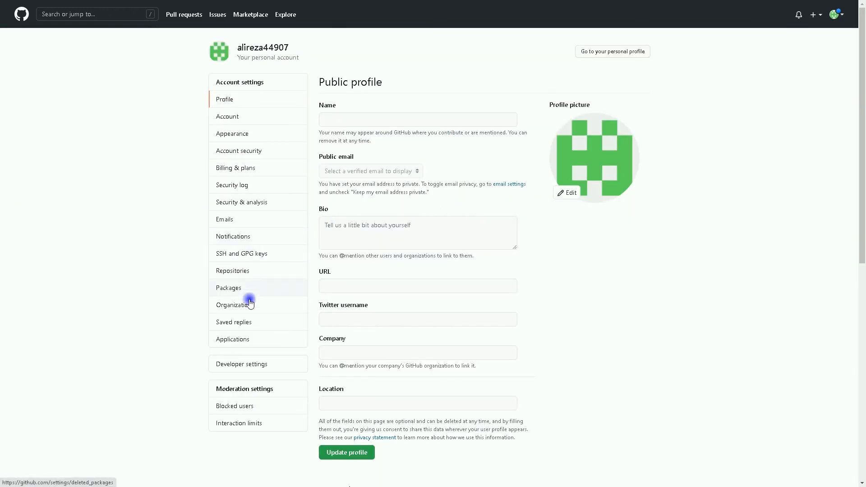
pyautogui.click(234, 339)
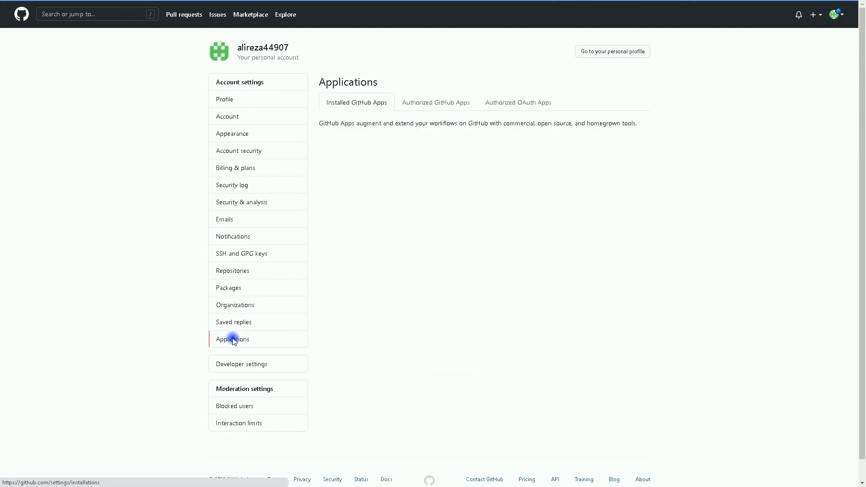
pyautogui.click(505, 104)
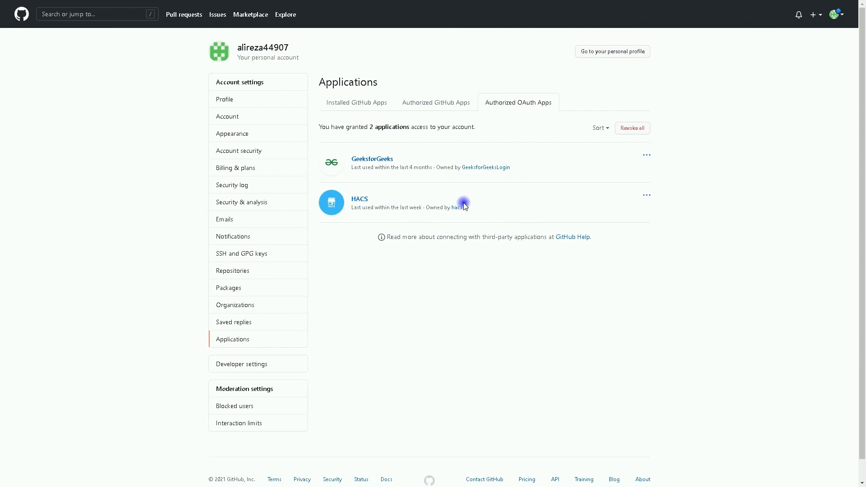
# Step: Revoke the HACS app's OAuth access and confirm 'I understand, revoke access'
pyautogui.click(646, 196)
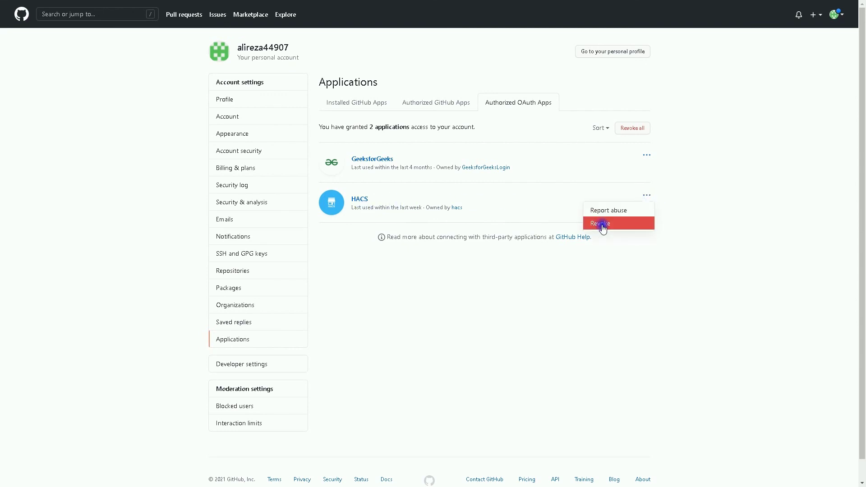
pyautogui.click(603, 224)
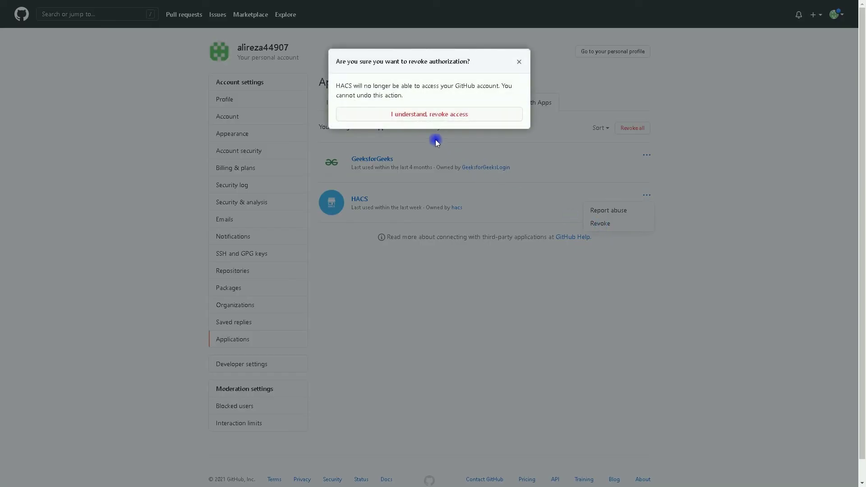
pyautogui.click(424, 114)
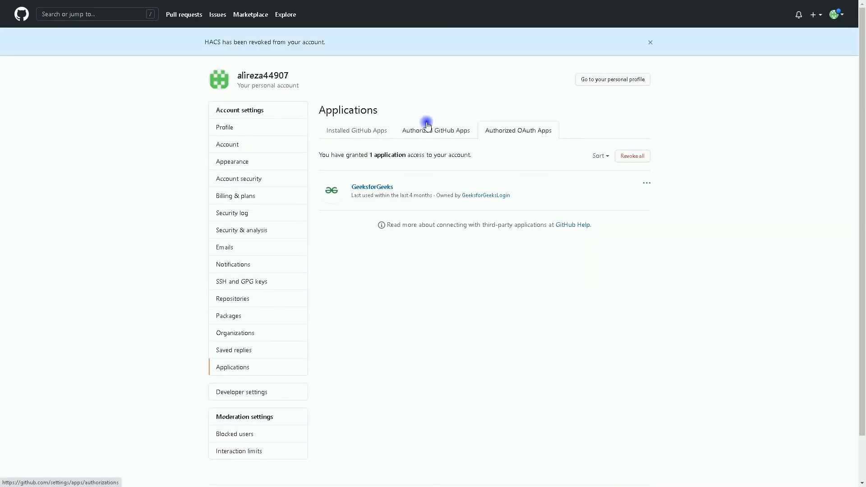